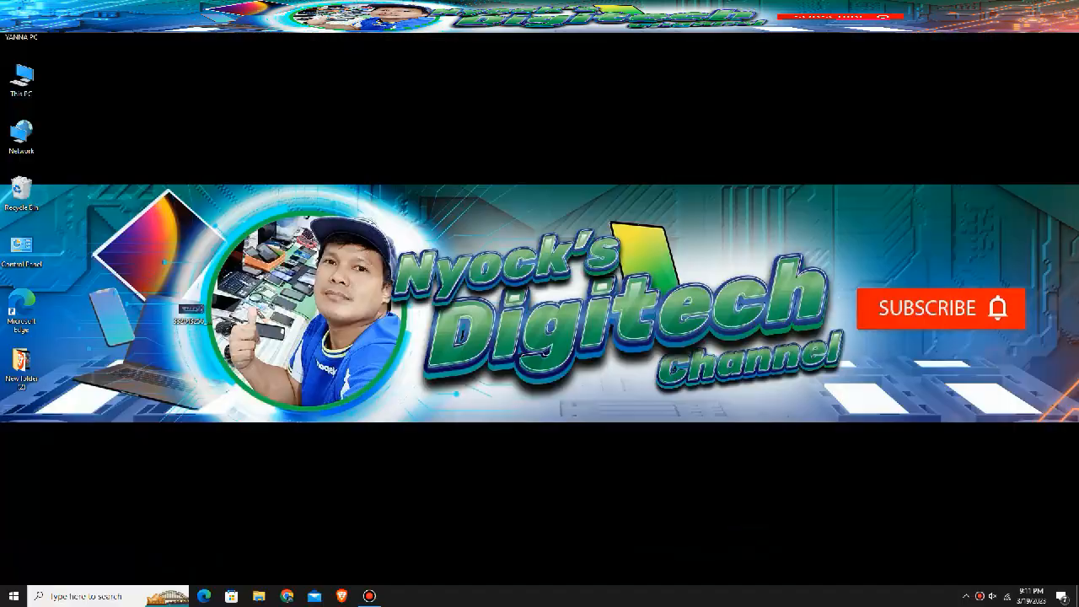
Open This PC and check the capacity and free space of the Sandisk flash drive.
mouse_move(25, 84)
mouse_down()
mouse_move(81, 82)
mouse_move(24, 88)
mouse_up()
double_click(22, 80)
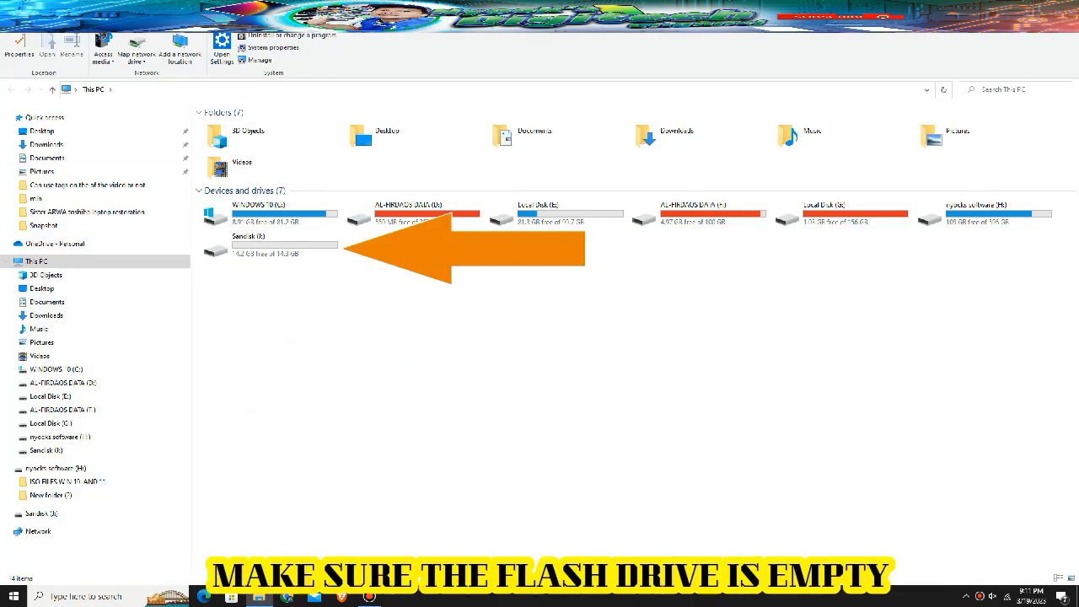
click(270, 245)
drag(385, 279, 193, 230)
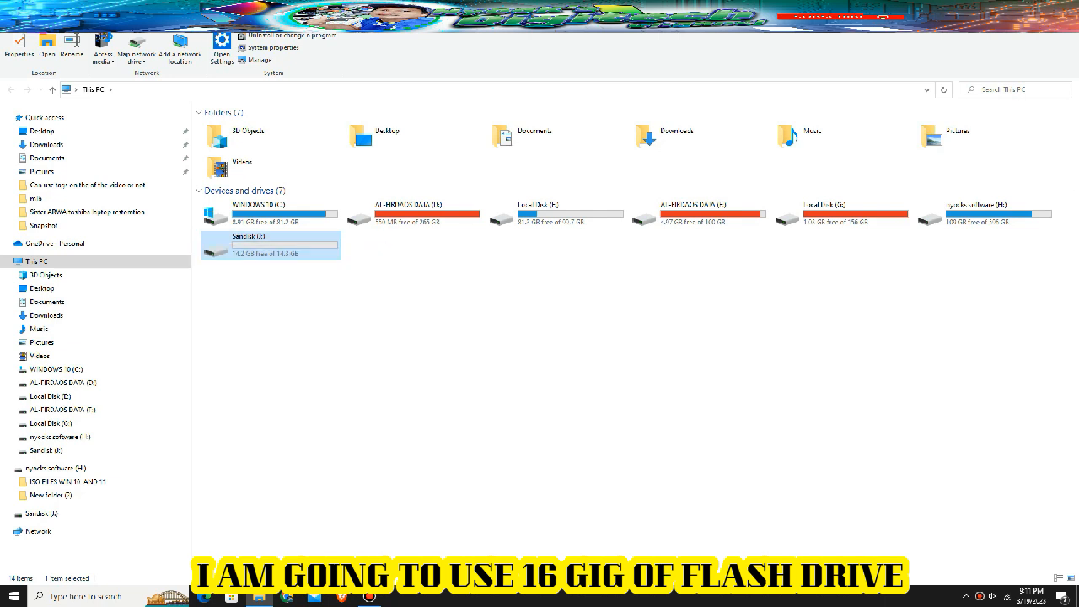
Open the ISO FILES WIN 10 AND 11 folder on the nyocks software (H:) drive and locate Rufus 2.2.
drag(1050, 249, 919, 182)
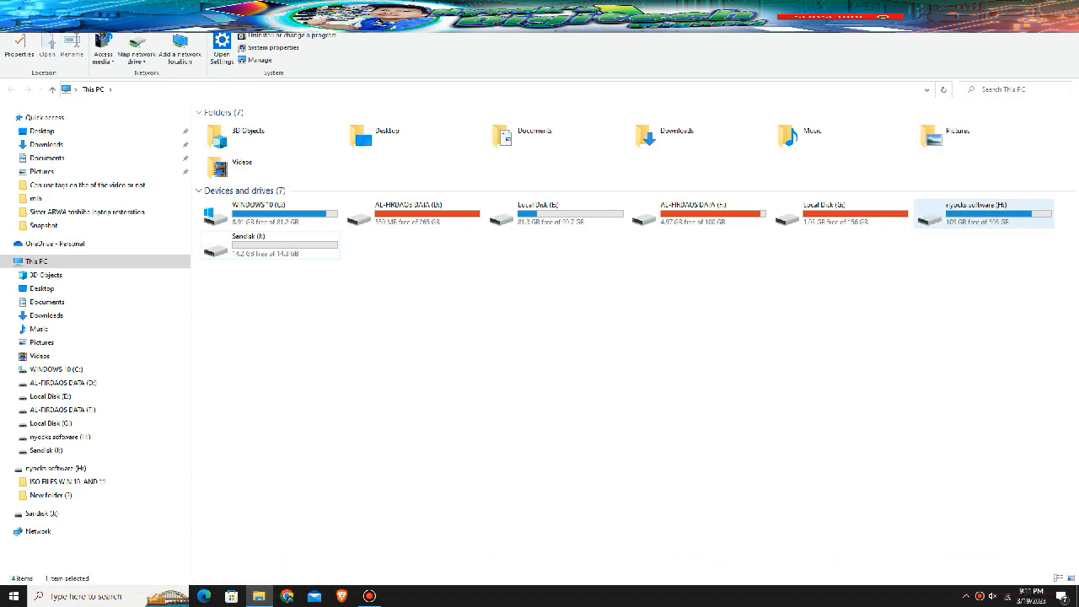
right_click(925, 217)
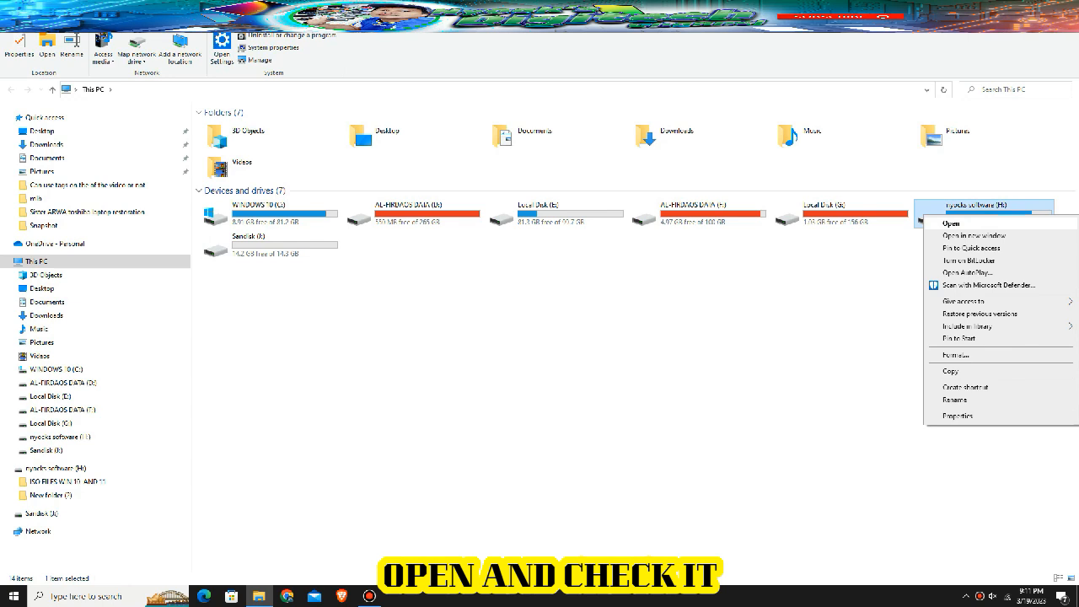
click(950, 223)
drag(236, 135, 229, 226)
drag(229, 153, 198, 104)
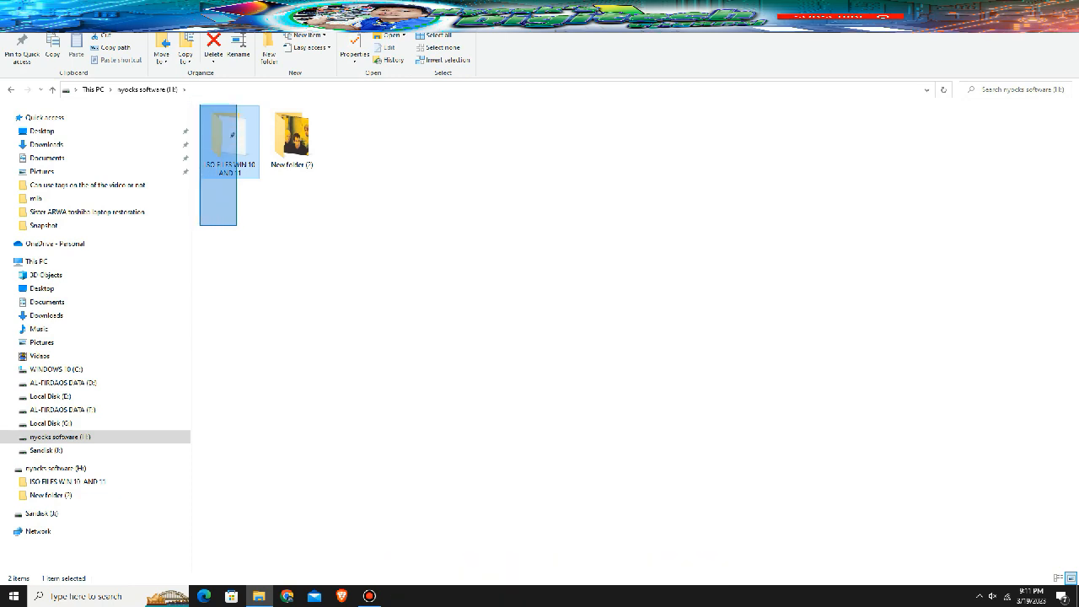
right_click(218, 146)
click(244, 154)
drag(241, 160, 200, 132)
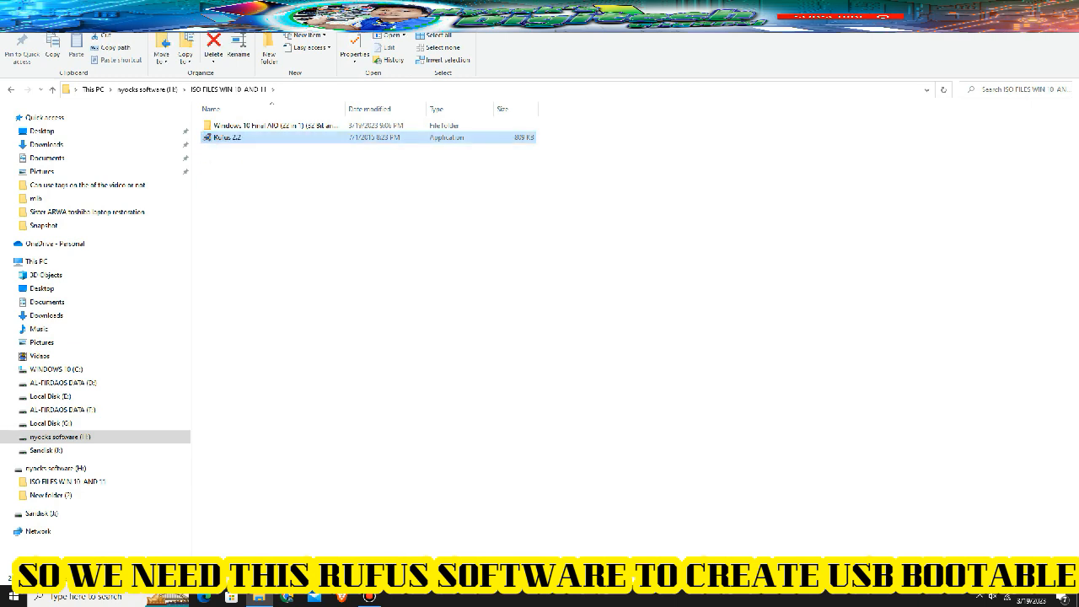
Open the Windows 10 Final AIO folder and check that the Windows_10_AIO_22in1_x86_x64 disc image is there.
right_click(230, 126)
click(255, 135)
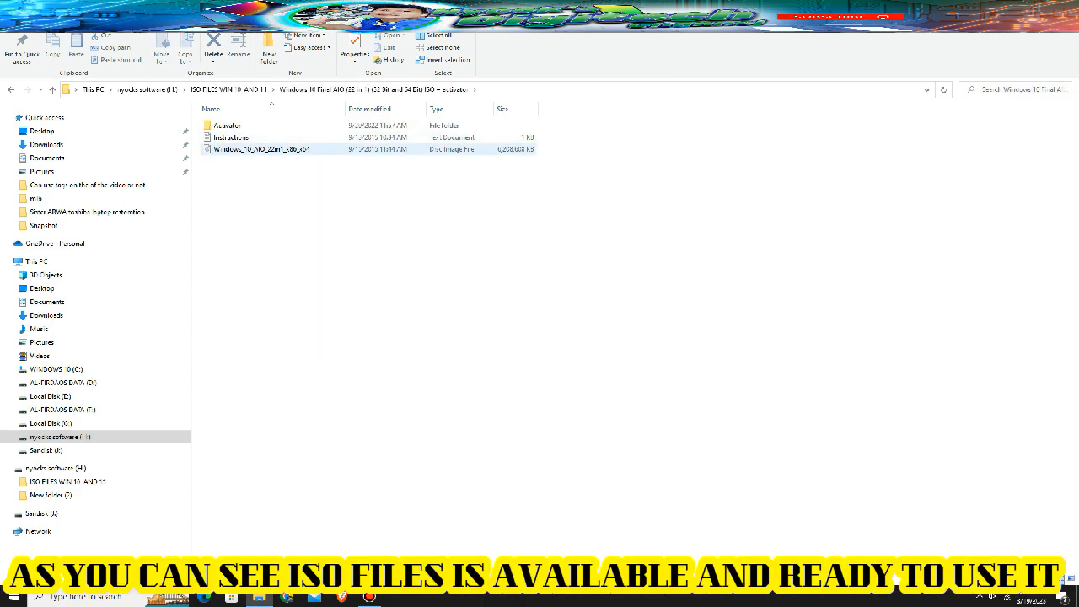
click(251, 149)
drag(253, 175, 213, 146)
drag(558, 120, 368, 128)
Open the Instructions text file, read the install and activation steps, and close it.
click(231, 137)
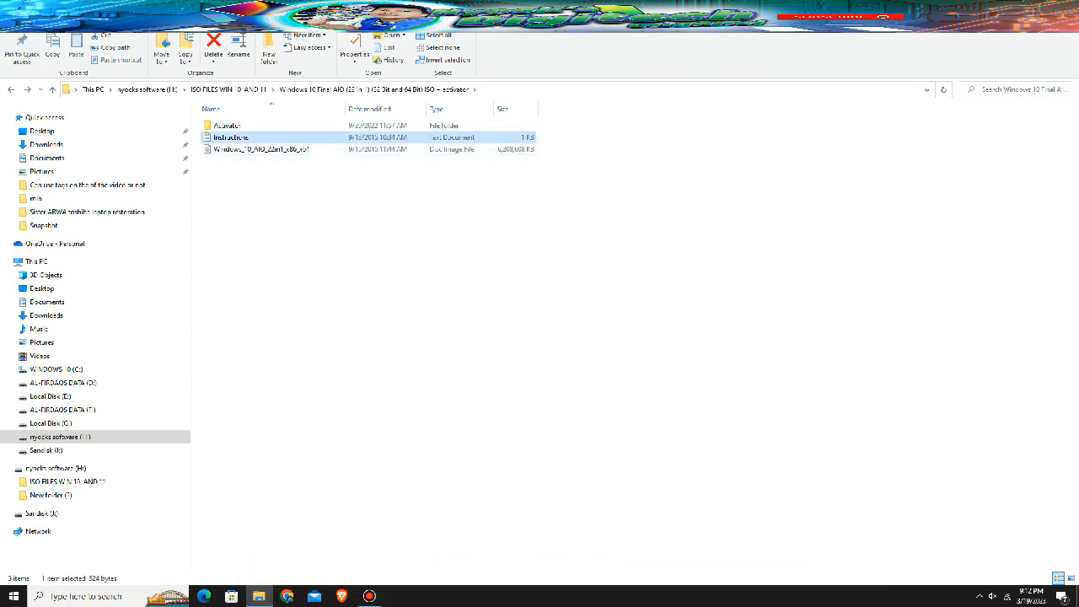
right_click(250, 137)
click(275, 144)
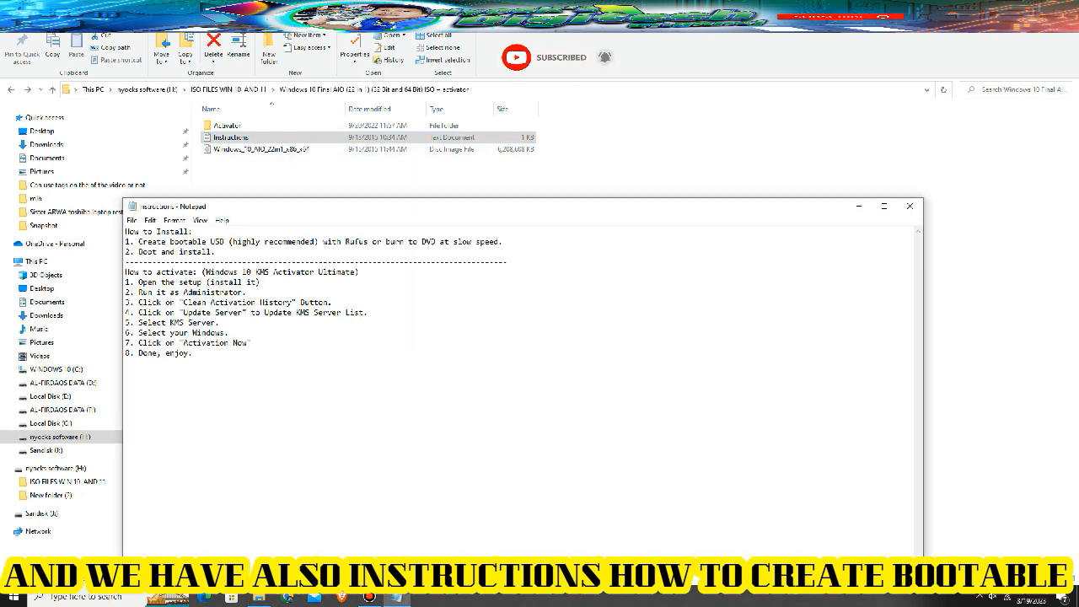
drag(194, 353, 125, 231)
drag(195, 354, 125, 231)
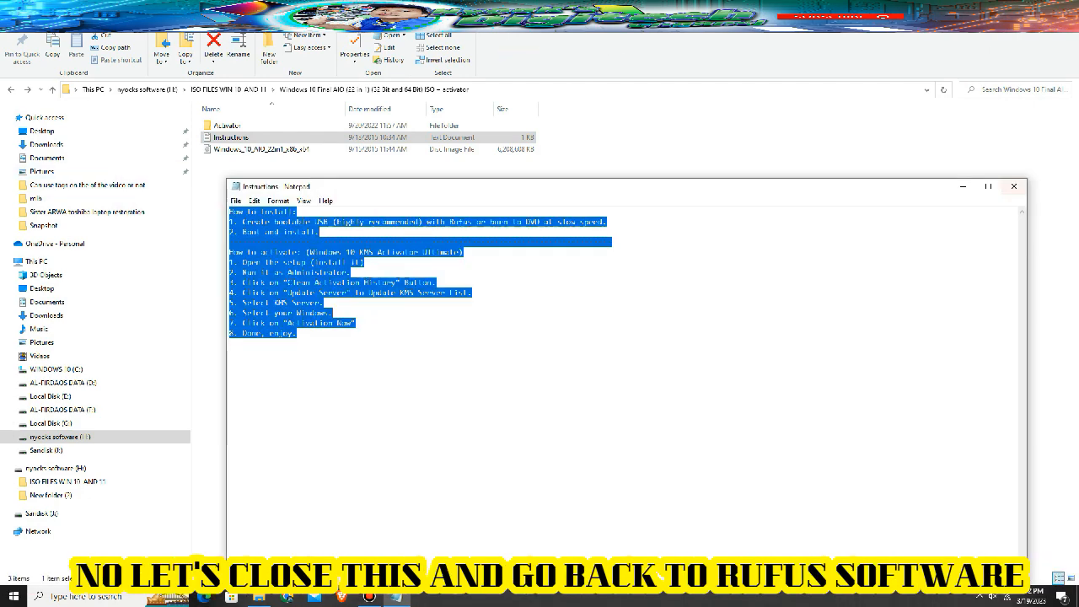
click(1014, 185)
click(1003, 199)
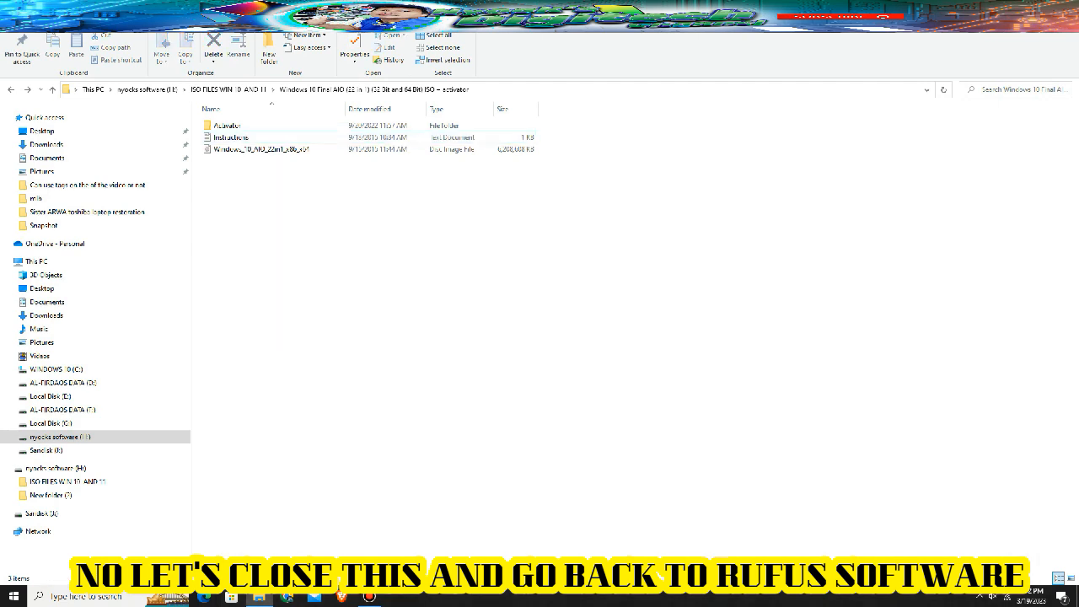
Return to the ISO FILES WIN 10 AND 11 folder and run Rufus 2.2 as administrator.
click(11, 89)
click(206, 137)
right_click(206, 138)
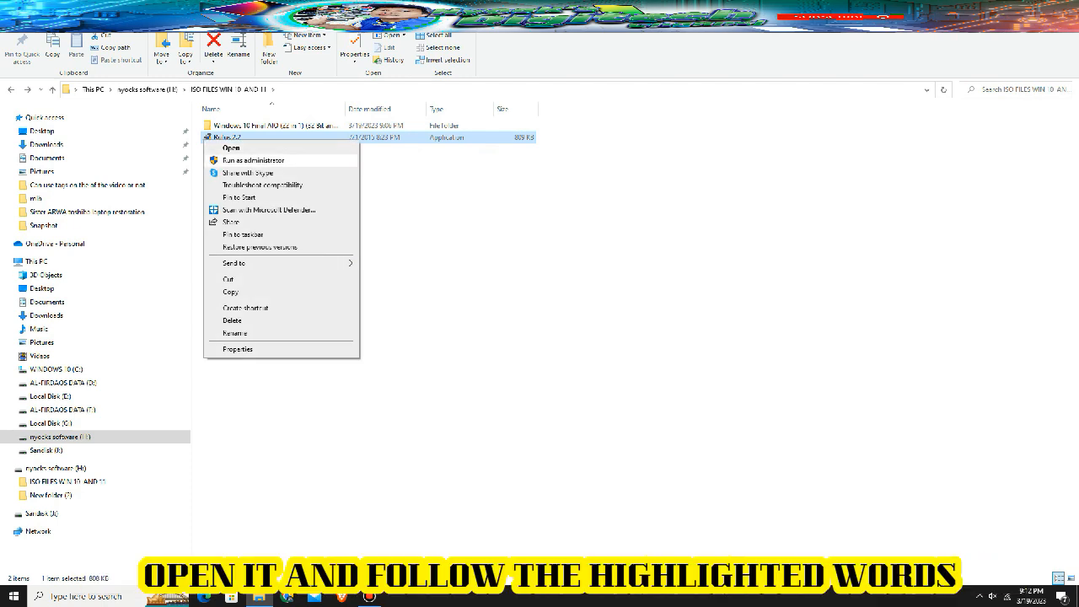
click(253, 160)
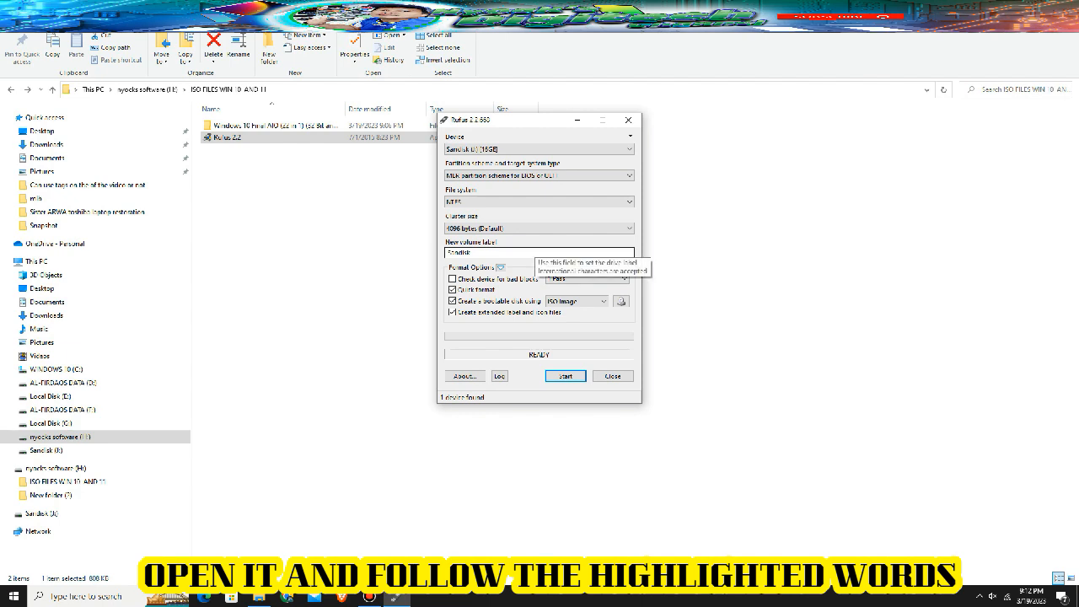
Review the new volume label and the list of available target devices in Rufus.
double_click(535, 253)
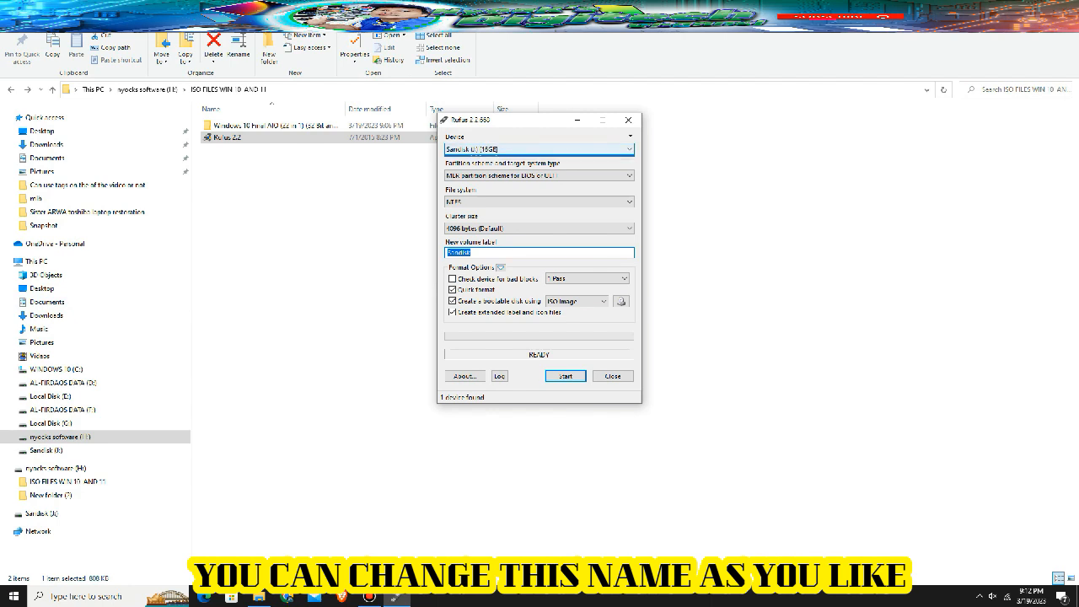
click(628, 149)
click(628, 149)
click(628, 149)
click(628, 149)
click(628, 149)
click(627, 149)
click(628, 149)
click(628, 149)
click(628, 149)
click(628, 149)
Review the partition scheme options, leaving MBR partition scheme for BIOS or UEFI selected.
click(628, 175)
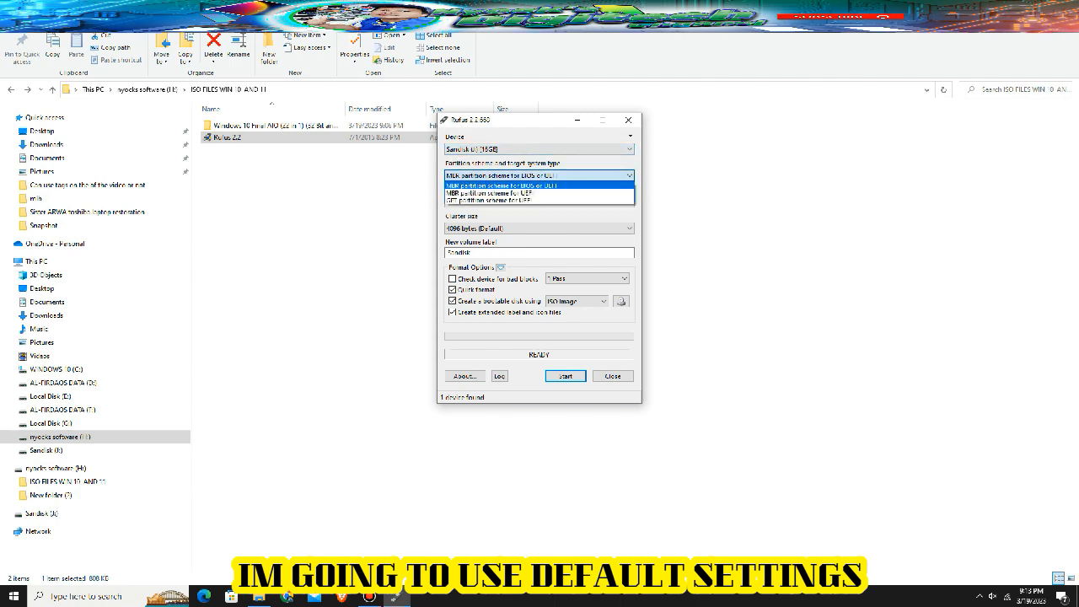
click(628, 175)
click(628, 176)
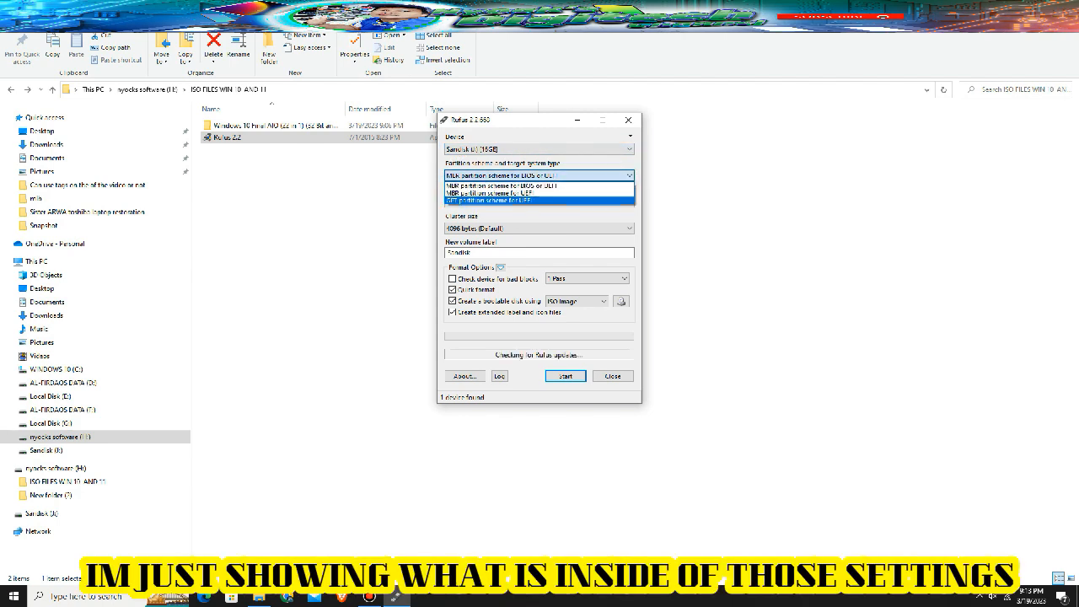
click(627, 175)
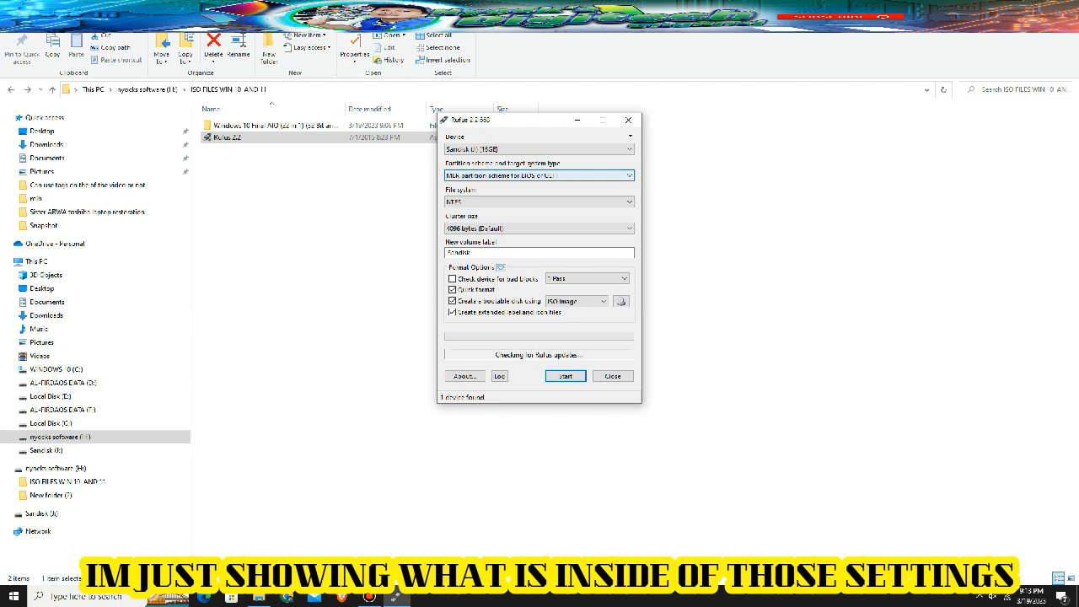
click(628, 176)
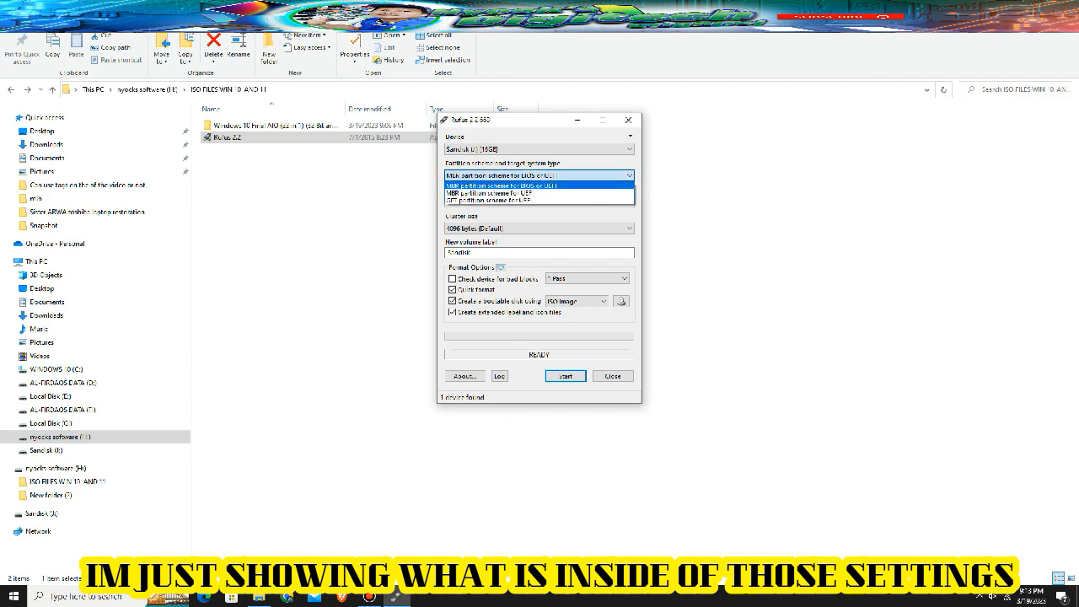
click(628, 175)
Review the available file systems and keep NTFS as the choice.
click(627, 203)
click(540, 220)
click(628, 202)
click(539, 220)
click(627, 203)
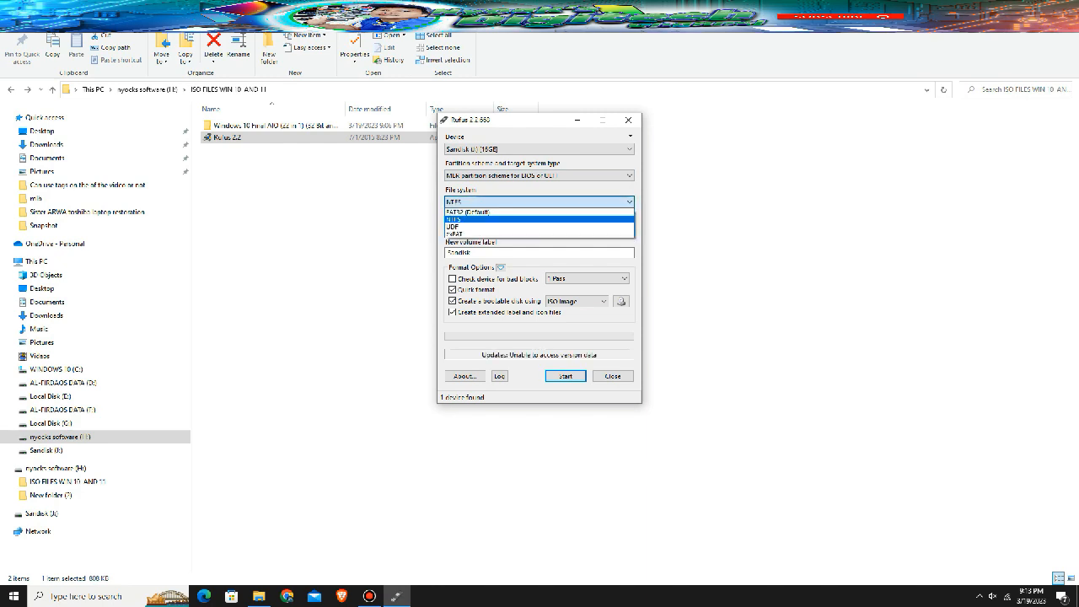
click(539, 219)
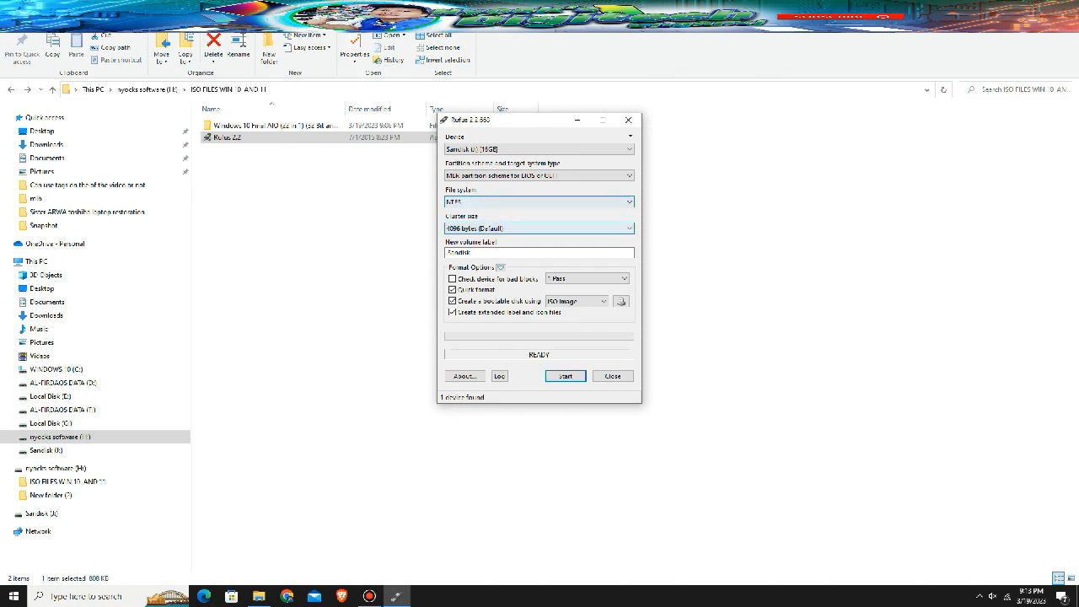
Review the cluster sizes, keep 4096 bytes (Default), and highlight the volume label text.
click(628, 229)
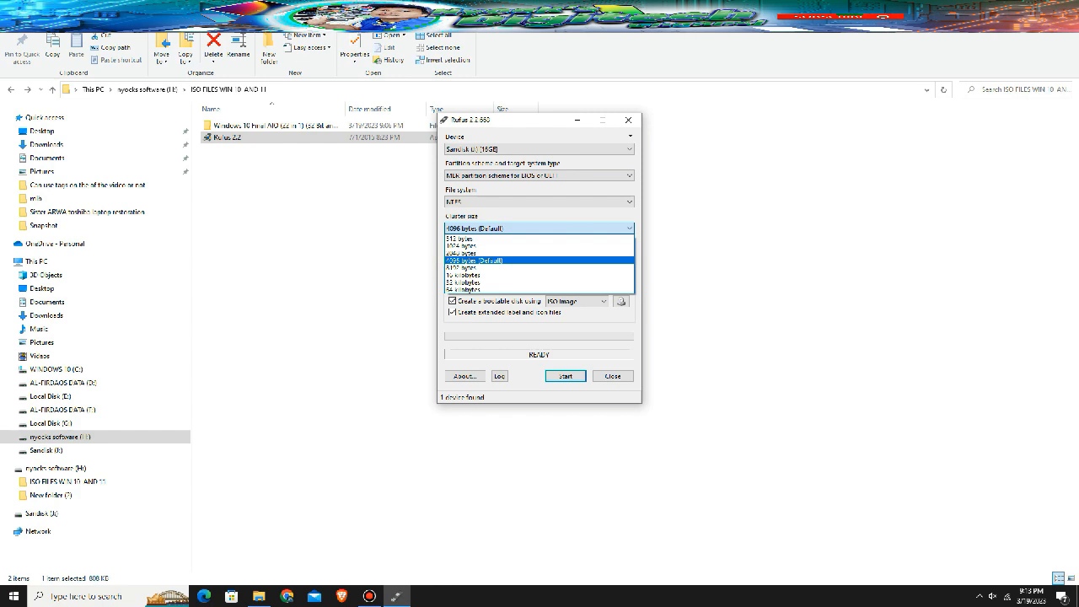
click(540, 260)
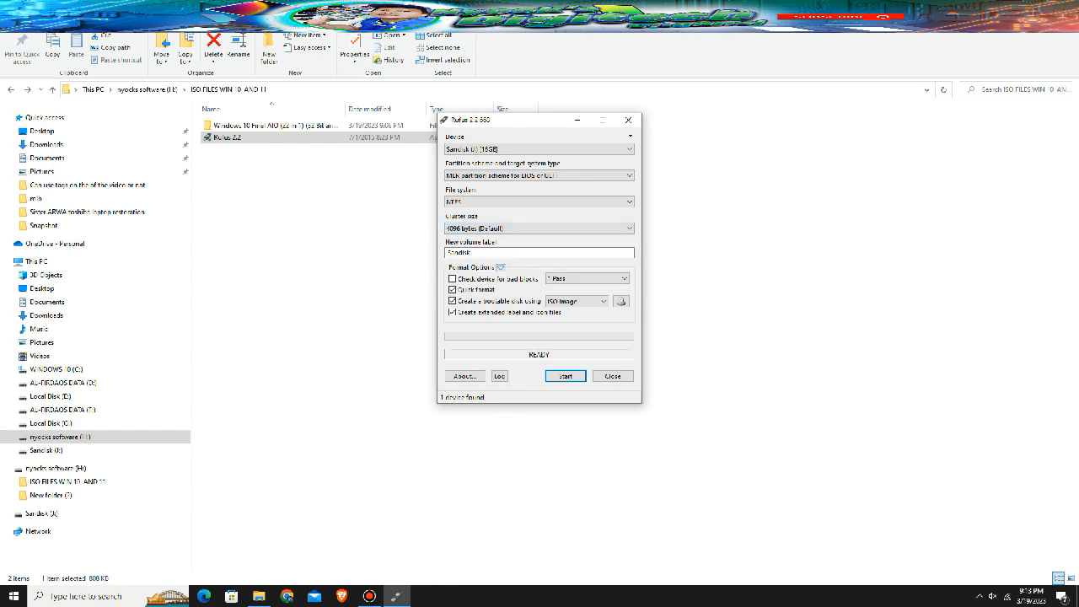
click(540, 253)
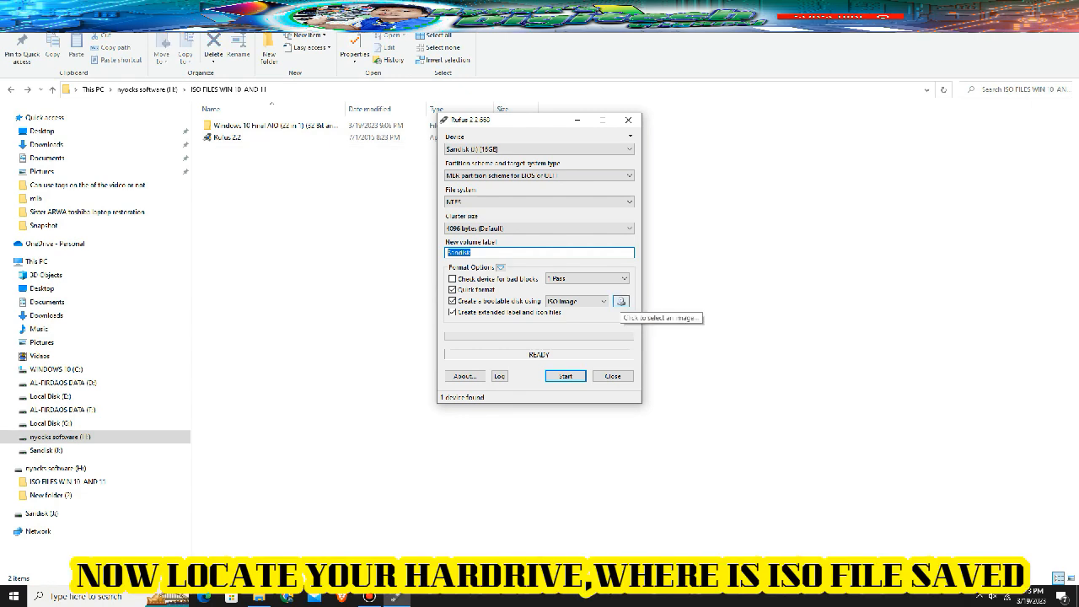
Load the Windows_10_AIO_22in1_x86_x64 ISO image from the Windows 10 Final AIO folder on the nyocks software (H:) drive.
click(621, 301)
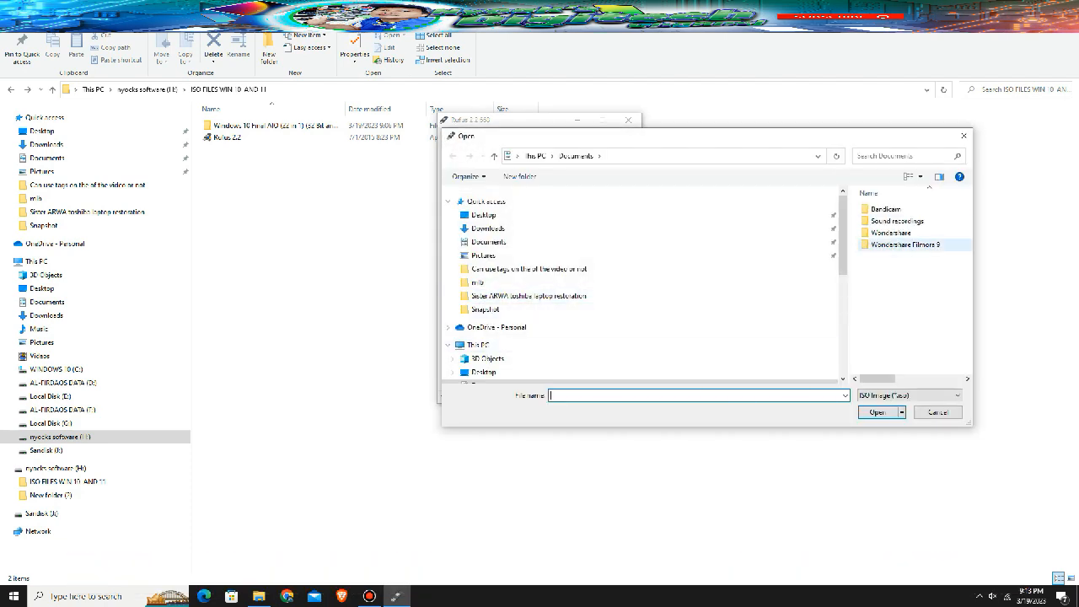
scroll(484, 310, down, 1)
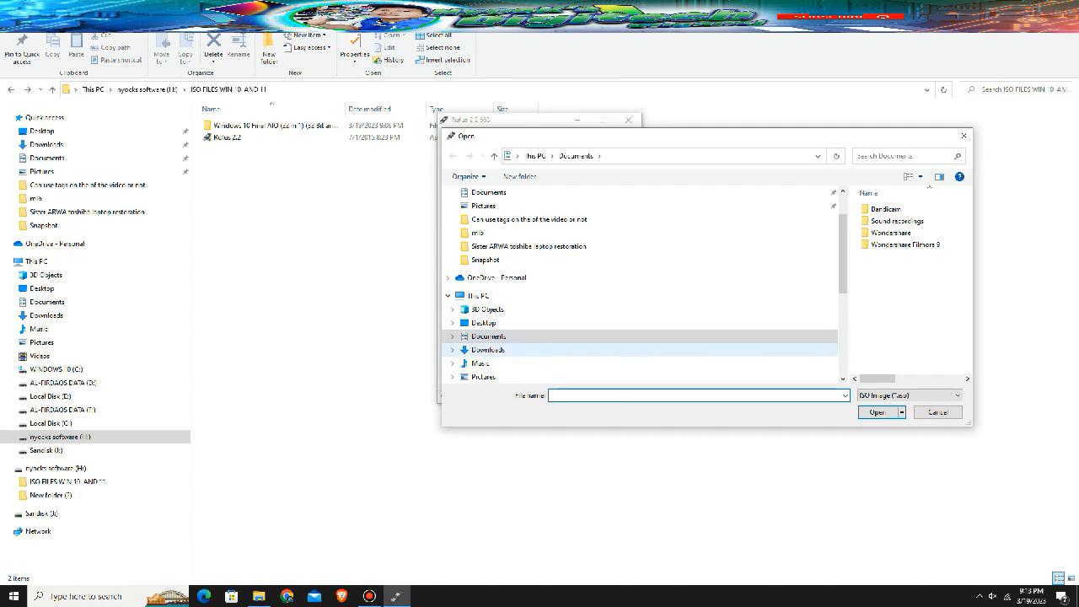
scroll(640, 284, down, 3)
scroll(505, 259, down, 1)
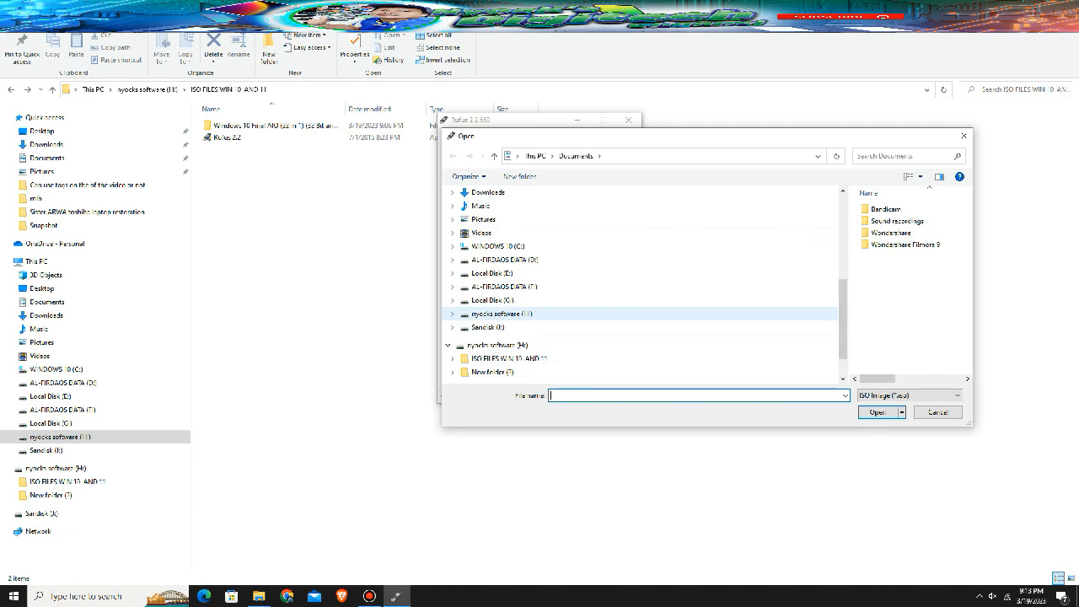
click(503, 313)
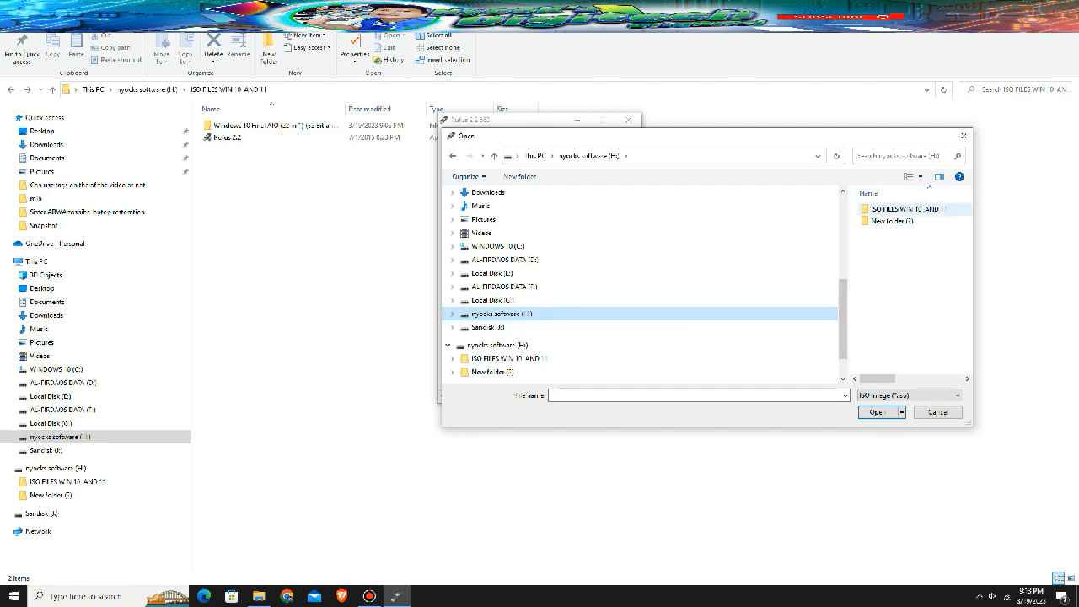
double_click(903, 209)
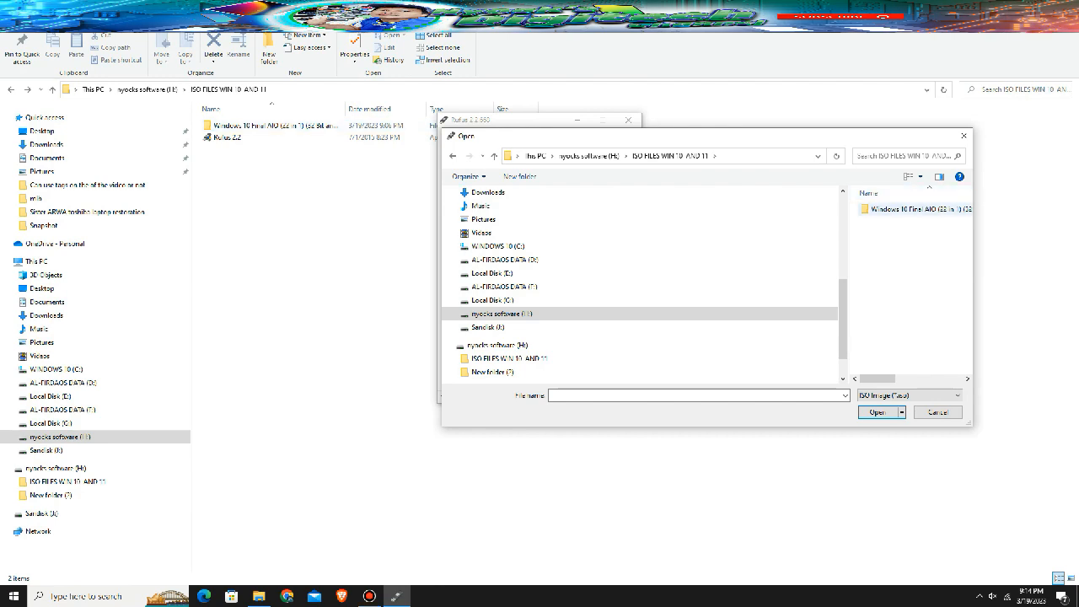
double_click(917, 209)
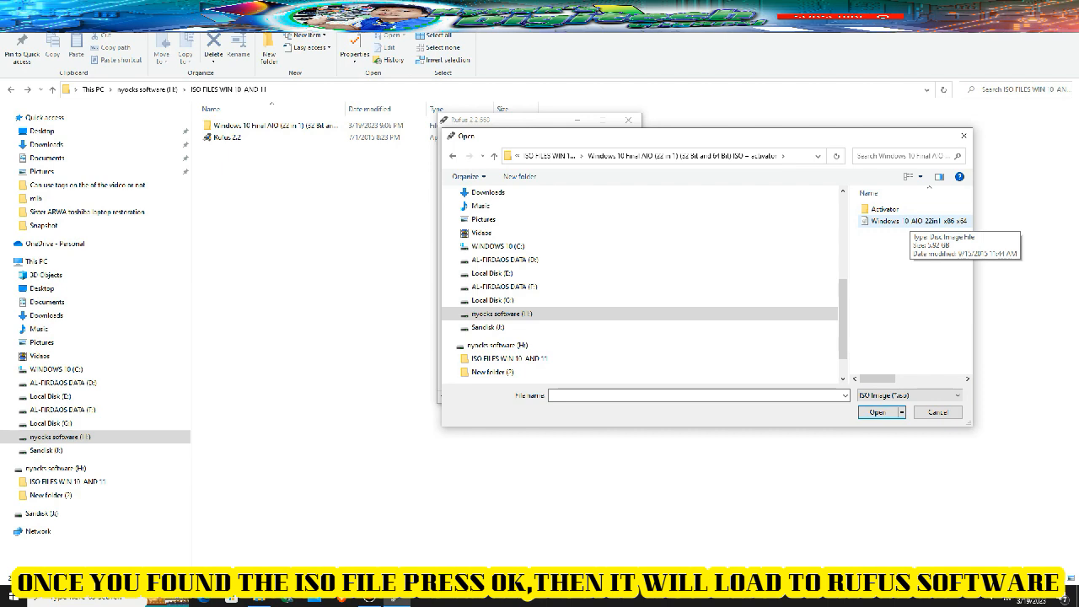
double_click(911, 221)
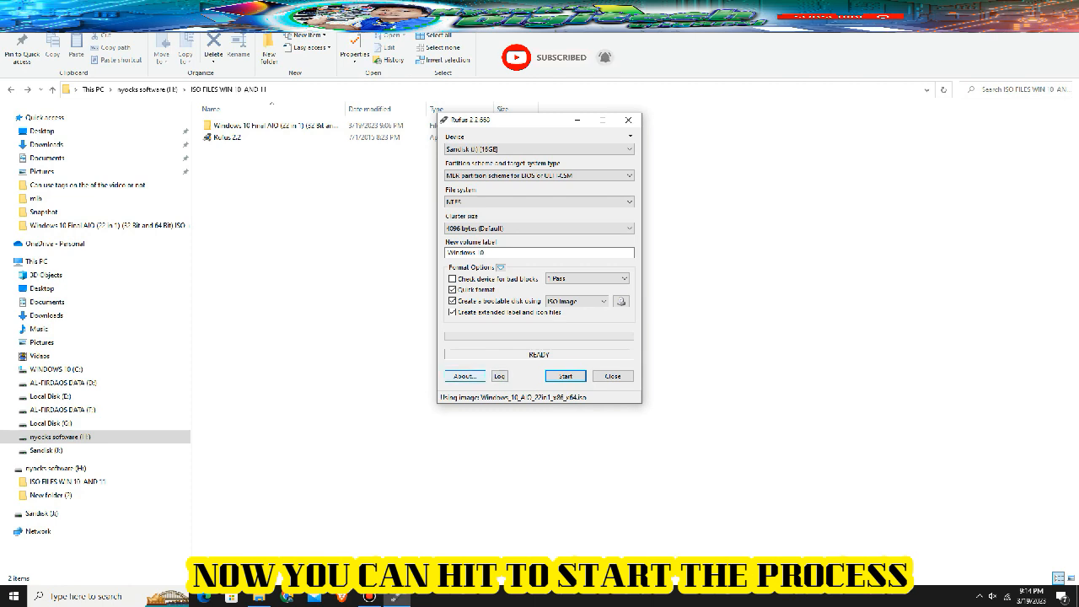
Start writing the bootable USB, accept erasing all data on the Sandisk drive, and close the File Explorer window.
click(565, 376)
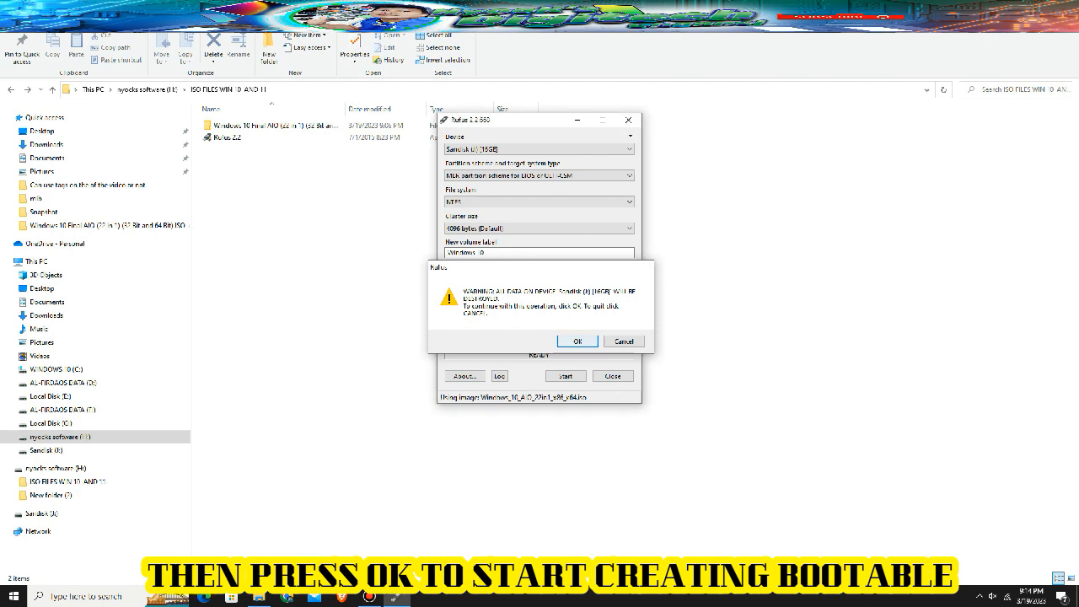
key(Return)
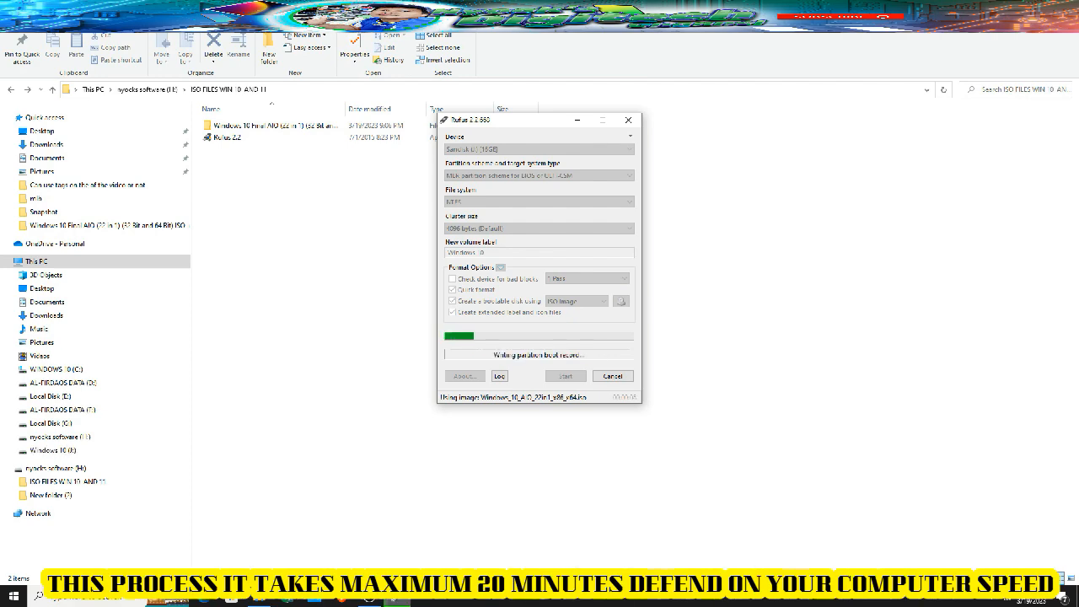
click(1065, 8)
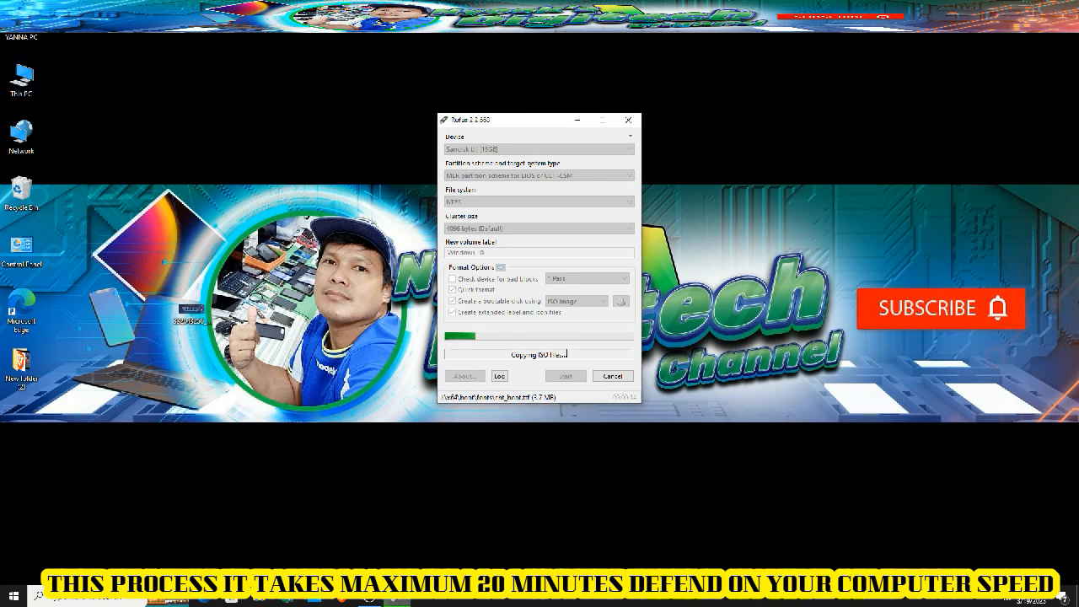
Open the system clock and calendar to check the time while the ISO files copy.
drag(715, 443, 332, 86)
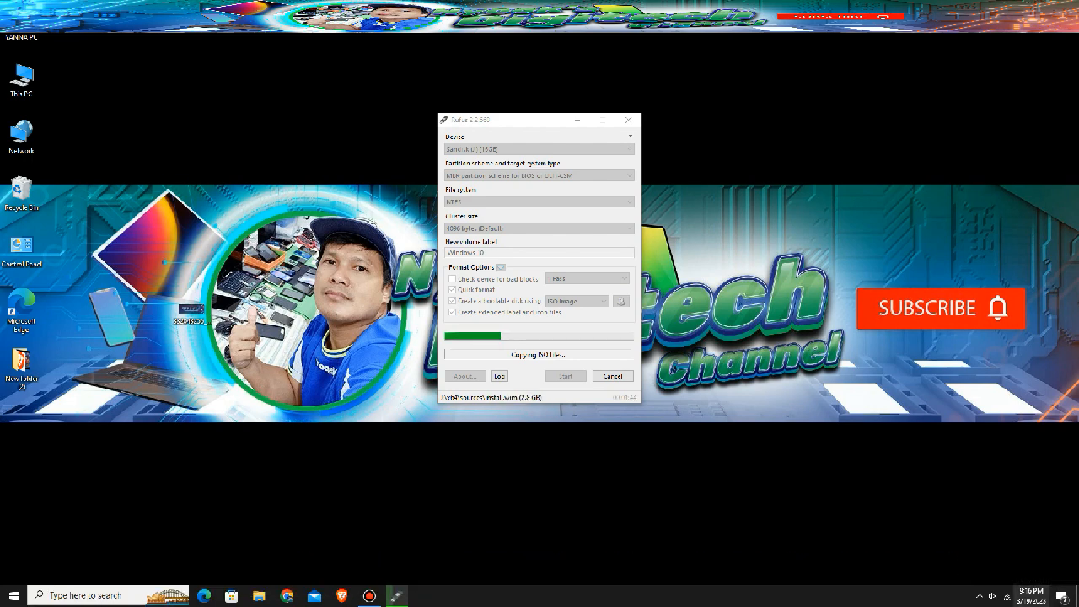
click(1030, 595)
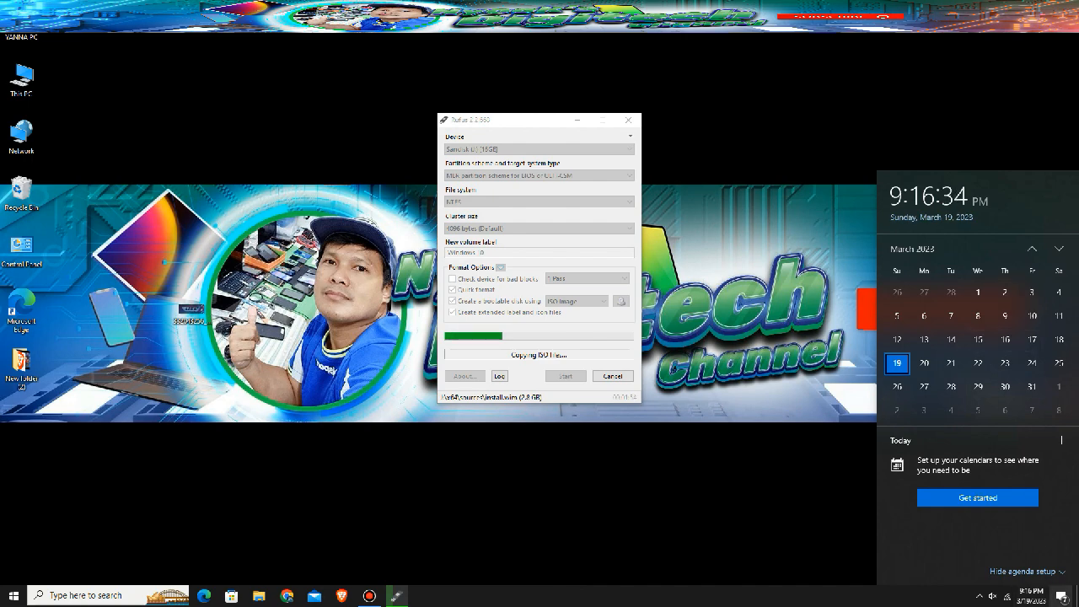
Close the calendar and the finished Rufus, and open This PC to check the Windows 10 flash drive's used space.
click(1031, 596)
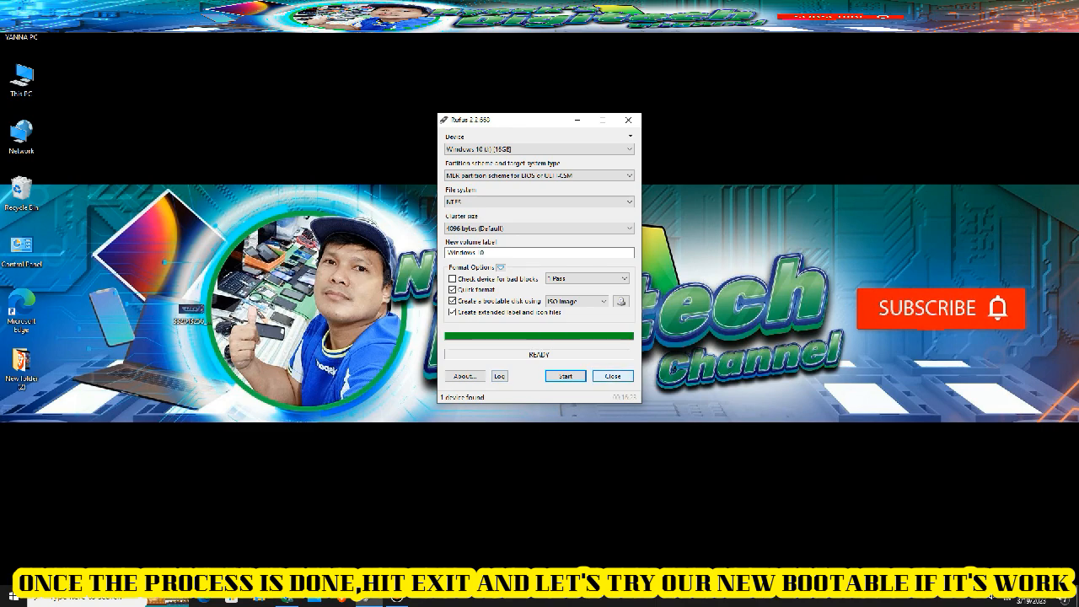
click(613, 375)
double_click(21, 78)
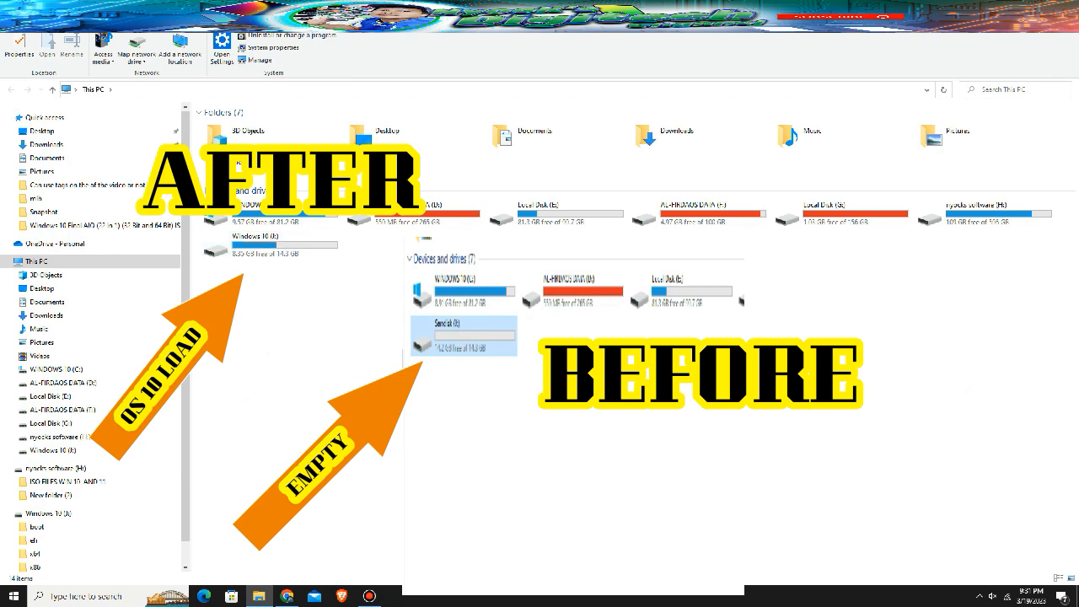
drag(370, 266, 196, 229)
drag(371, 266, 246, 243)
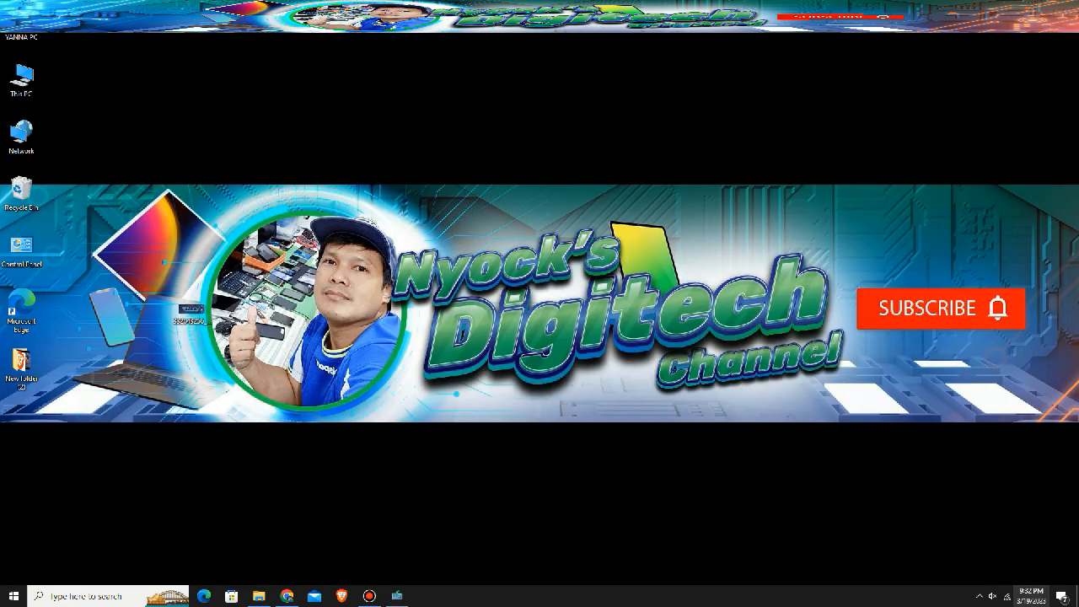
Check the current time on the system clock to see how long creating the bootable drive took.
click(1030, 595)
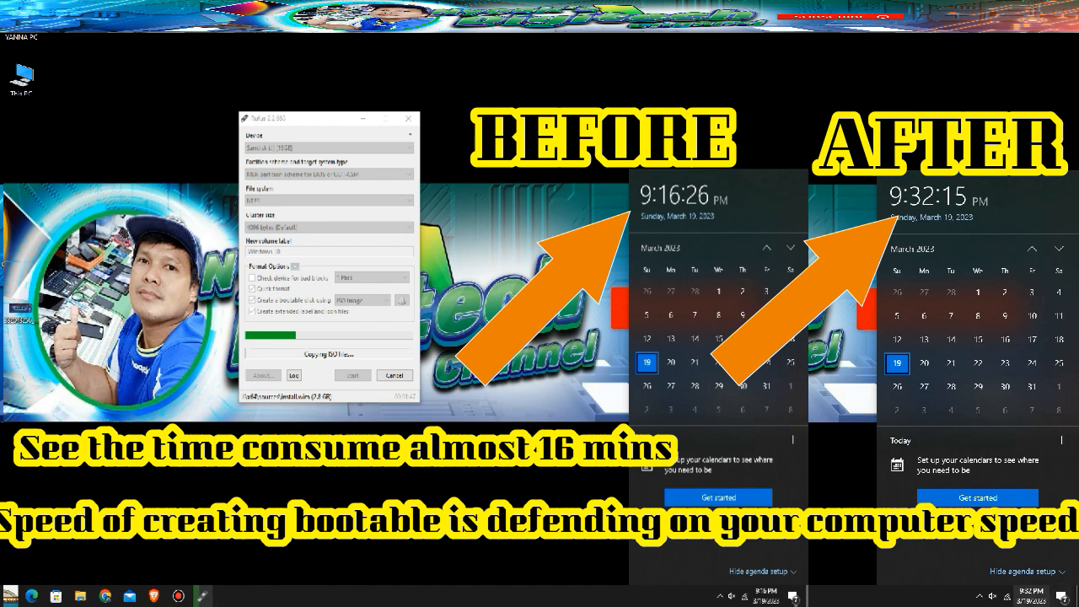
click(1031, 596)
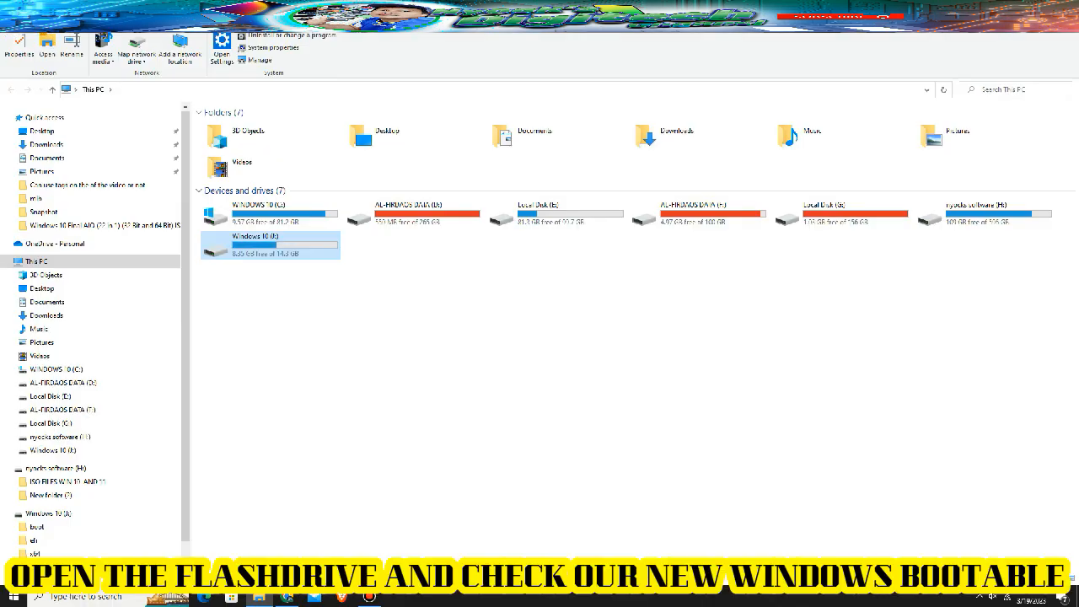
Open the Windows 10 flash drive from This PC and run its setup application to test the installer.
right_click(235, 250)
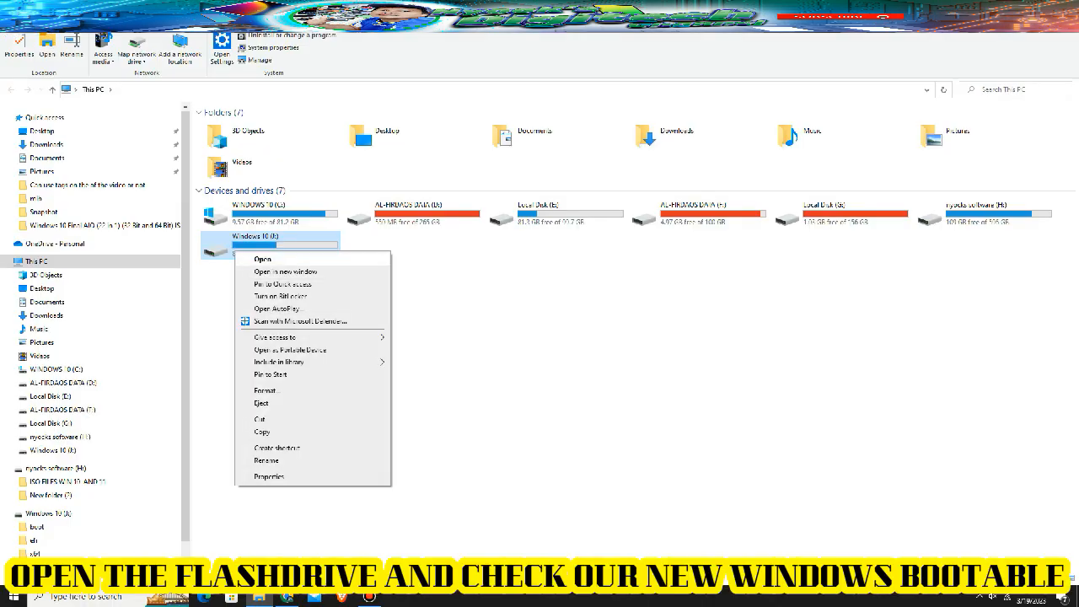
click(263, 258)
click(245, 209)
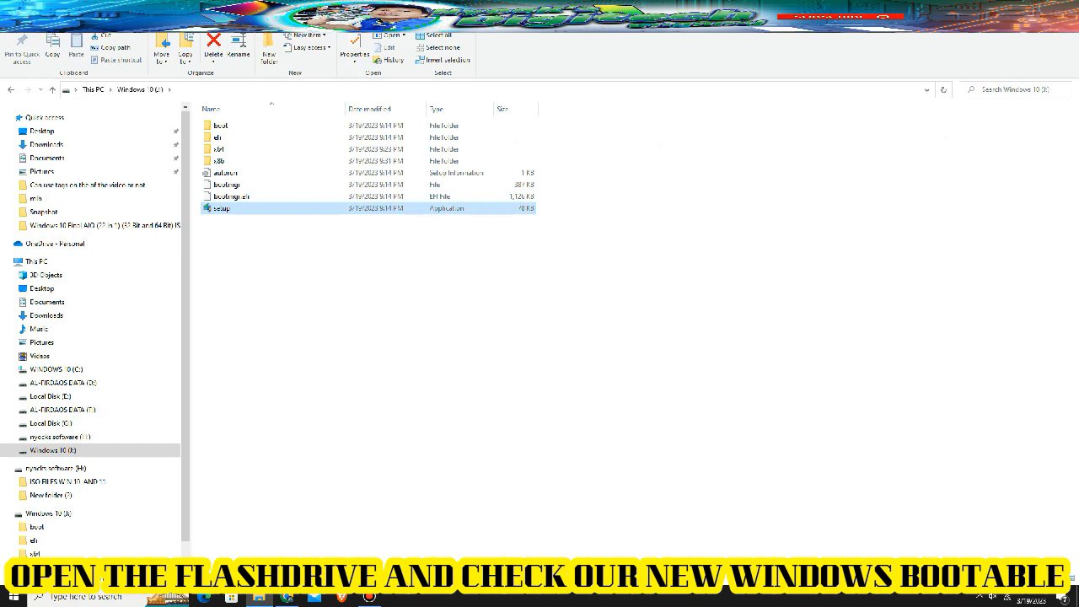
right_click(228, 209)
click(253, 220)
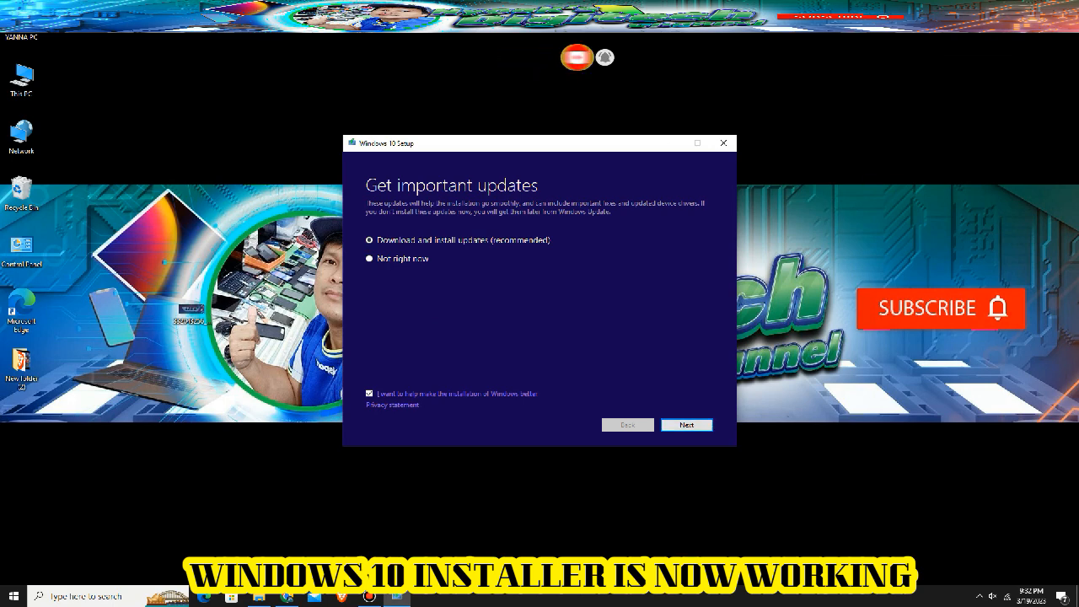
Quit Windows 10 Setup without installing and safely eject the USB Mass Storage Device.
click(723, 143)
click(539, 338)
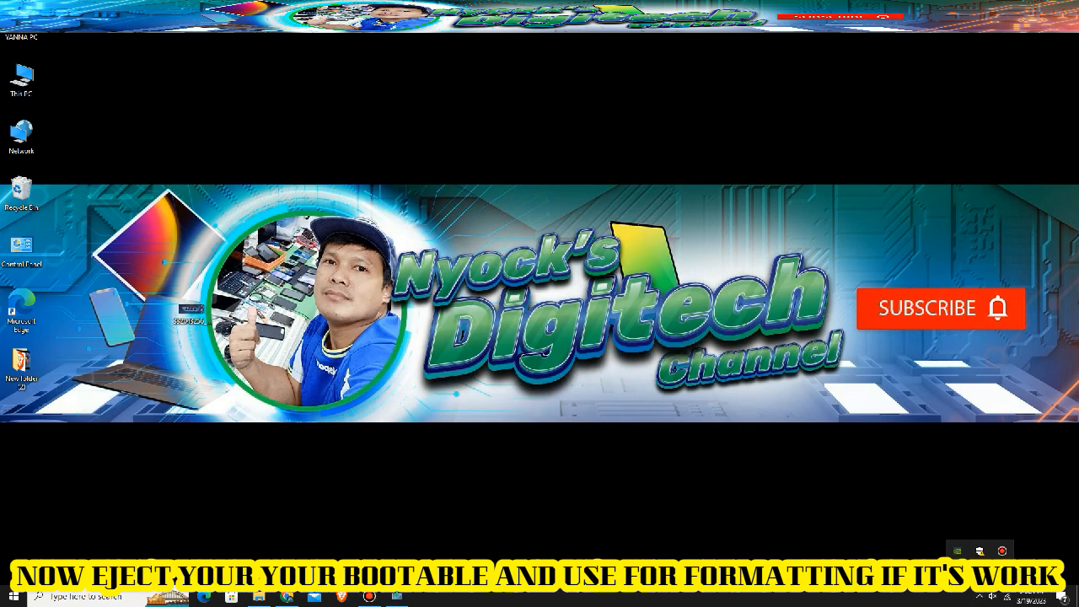
click(979, 550)
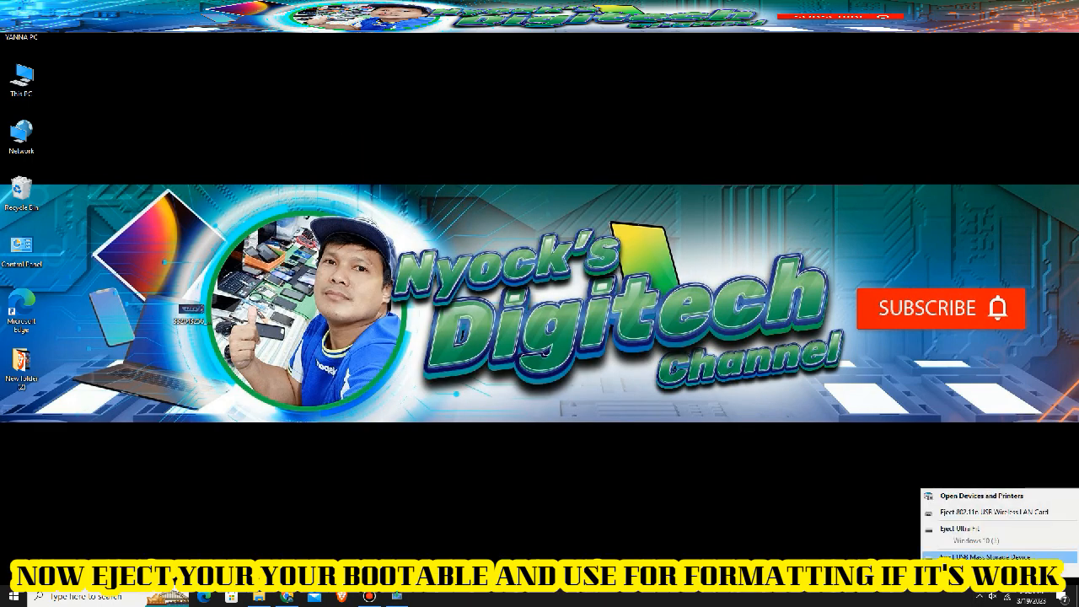
click(979, 556)
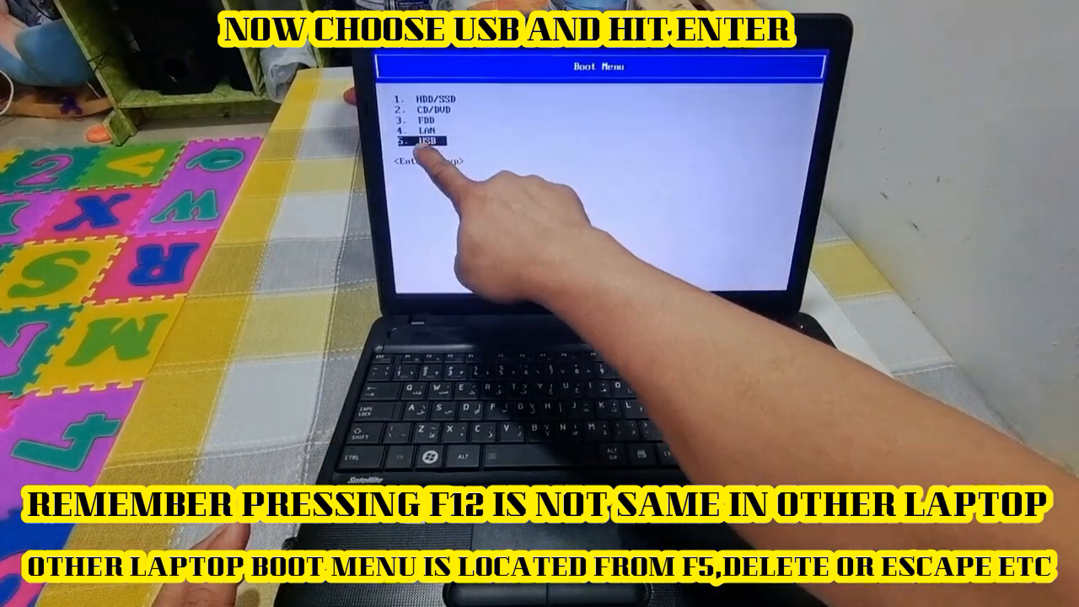
key(Return)
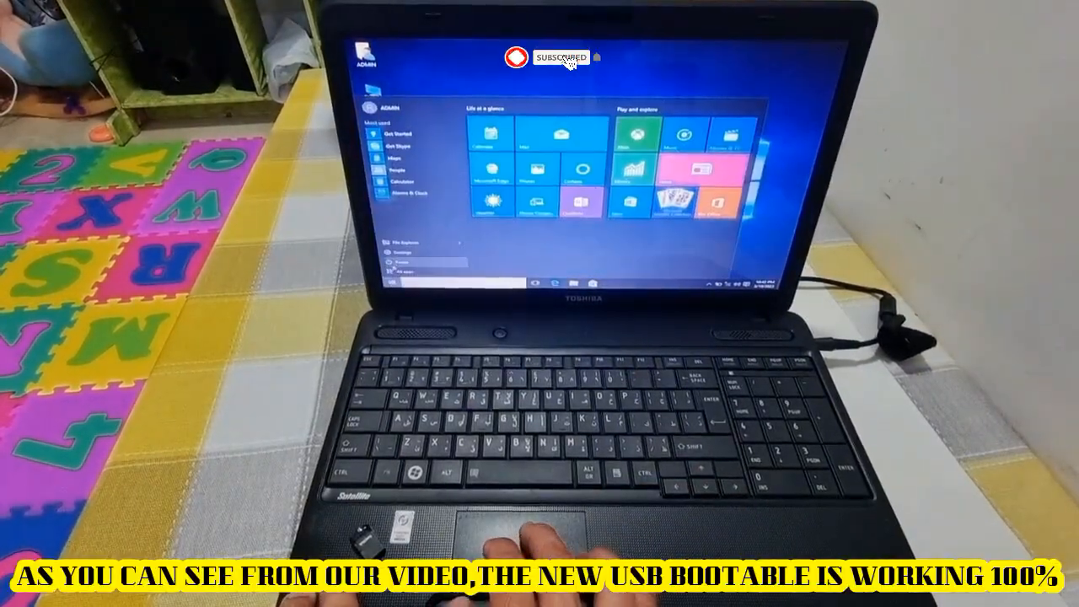
click(400, 262)
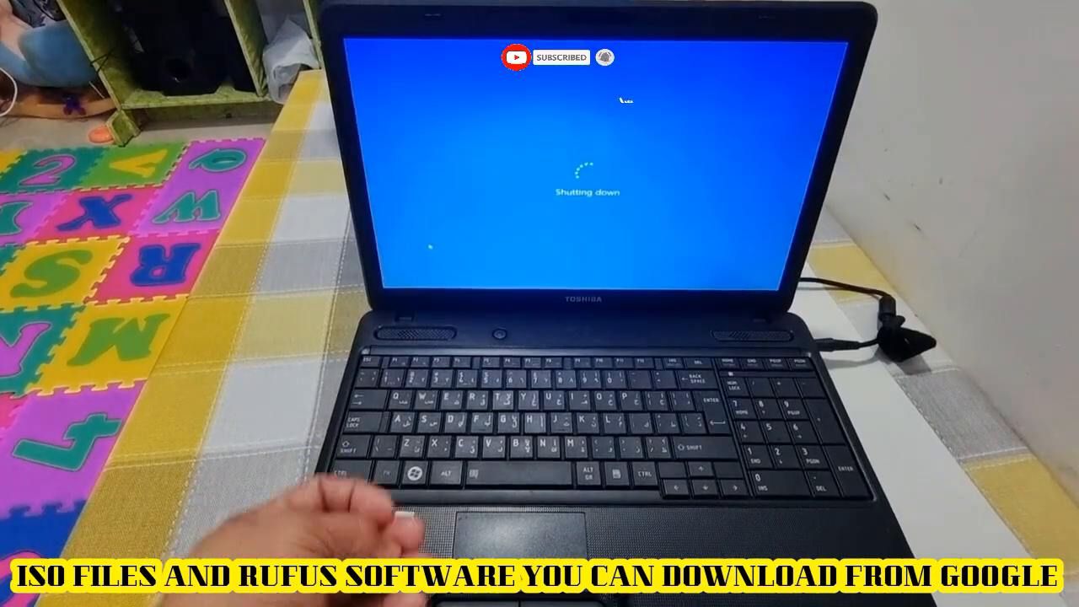